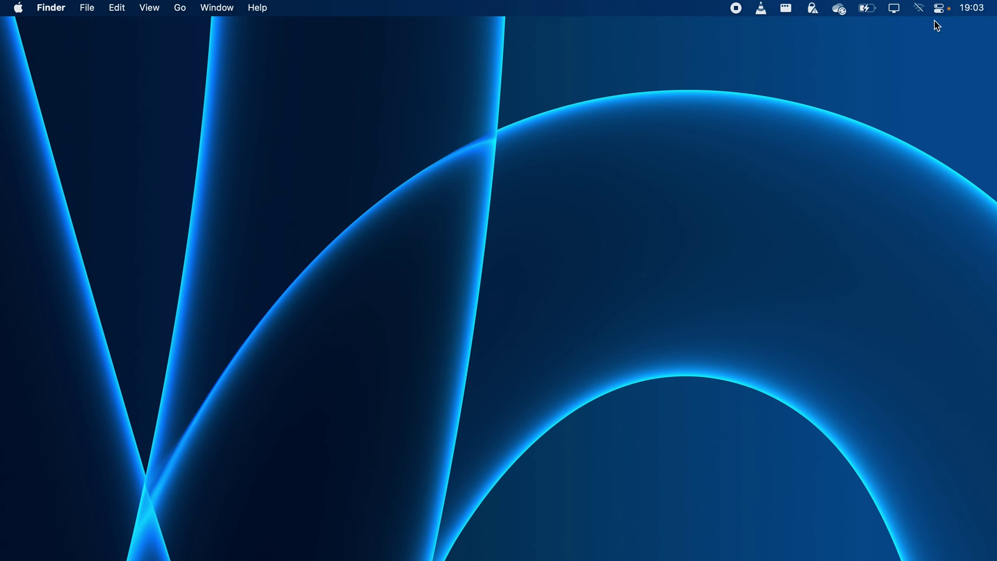
Step: Enable Do Not Disturb from Control Center's Focus options, then toggle it via the menu-bar clock
left_click(940, 11)
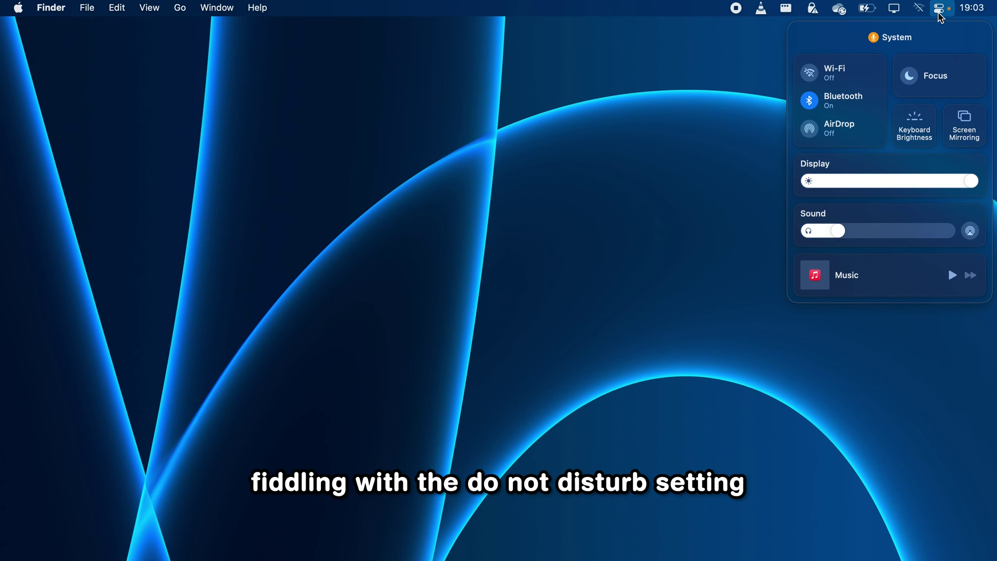
left_click(974, 80)
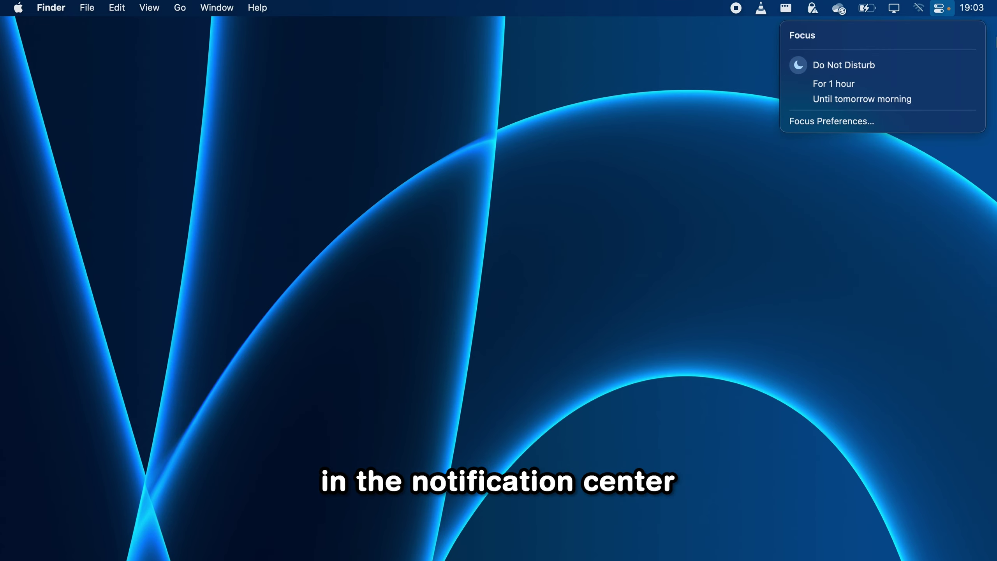
left_click(860, 65)
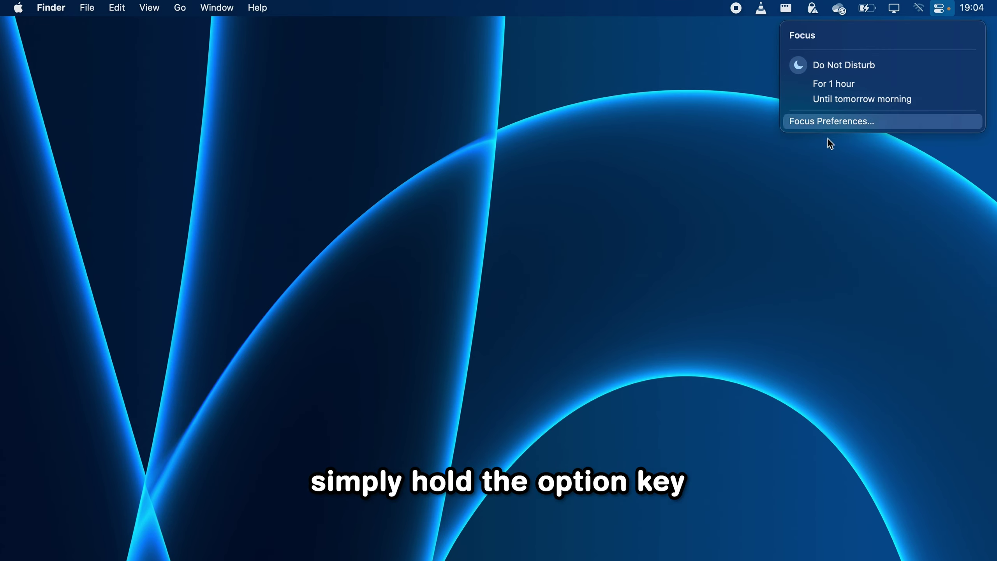
left_click(804, 199)
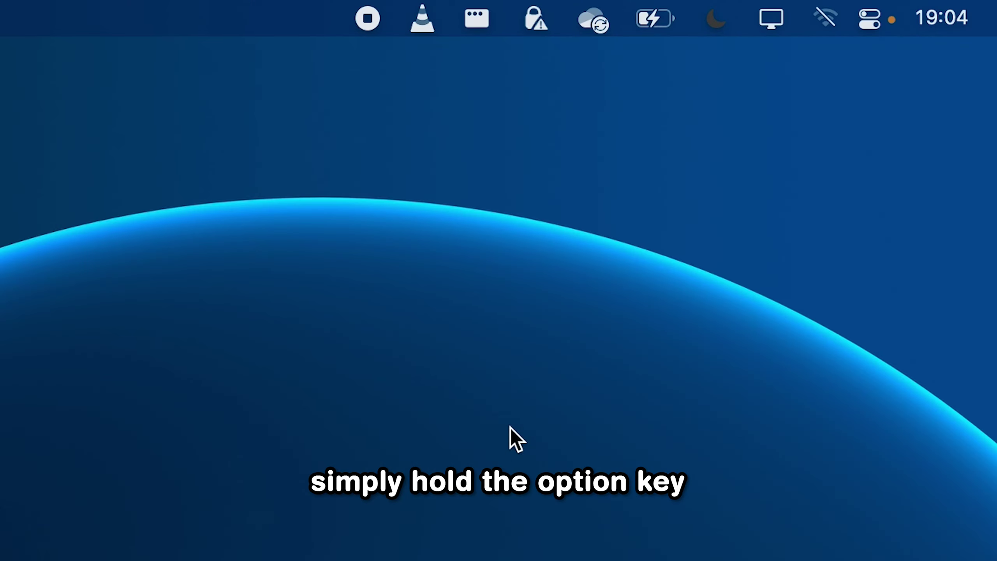
left_click(941, 17, "alt")
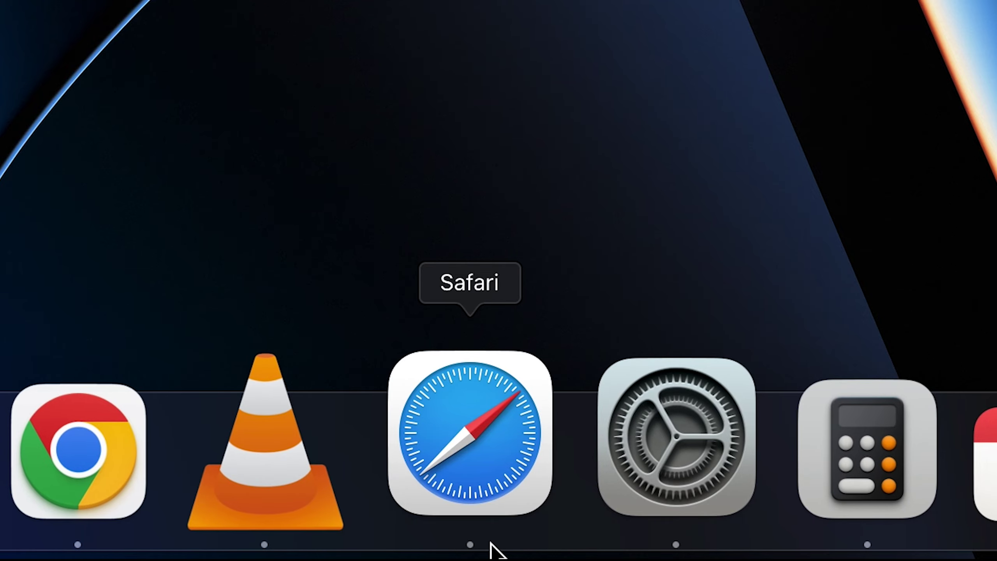
Step: Launch Calendar from its Dock icon
left_click(935, 468)
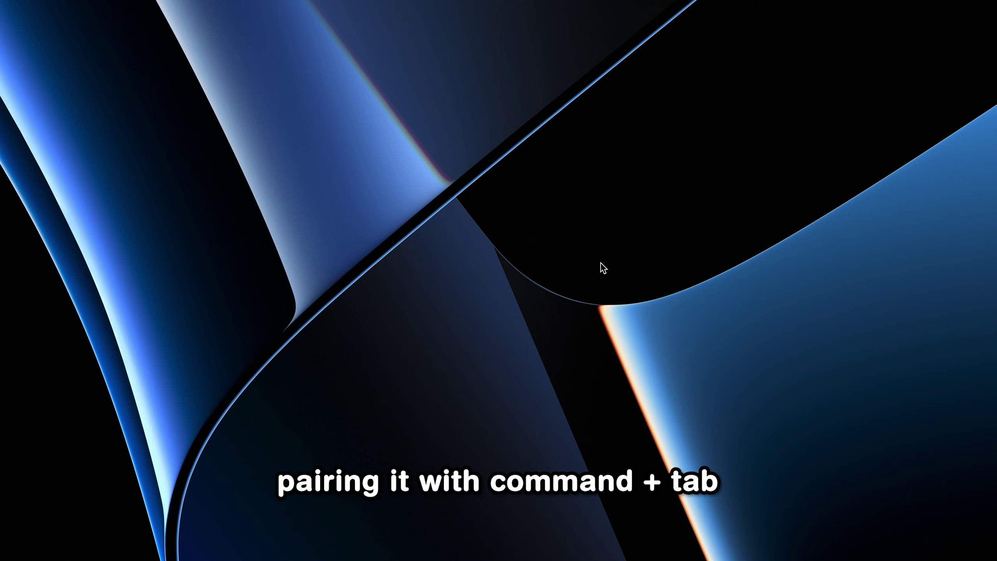
Step: Quit Calculator and Reminders from the Command-Tab app switcher
key("super+Tab")
key("super+Tab")
key("super+Tab")
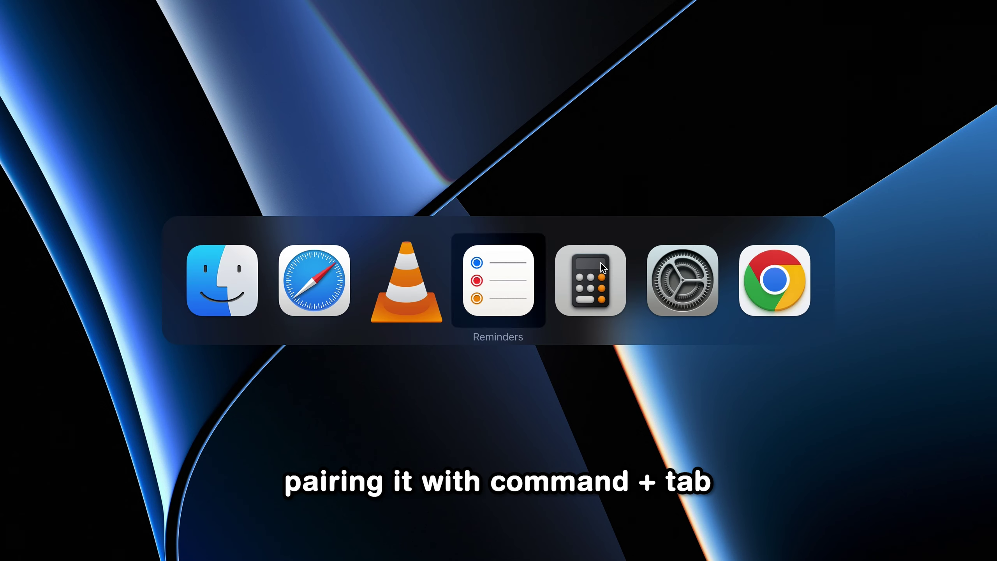
key("super+q")
key("super+Tab")
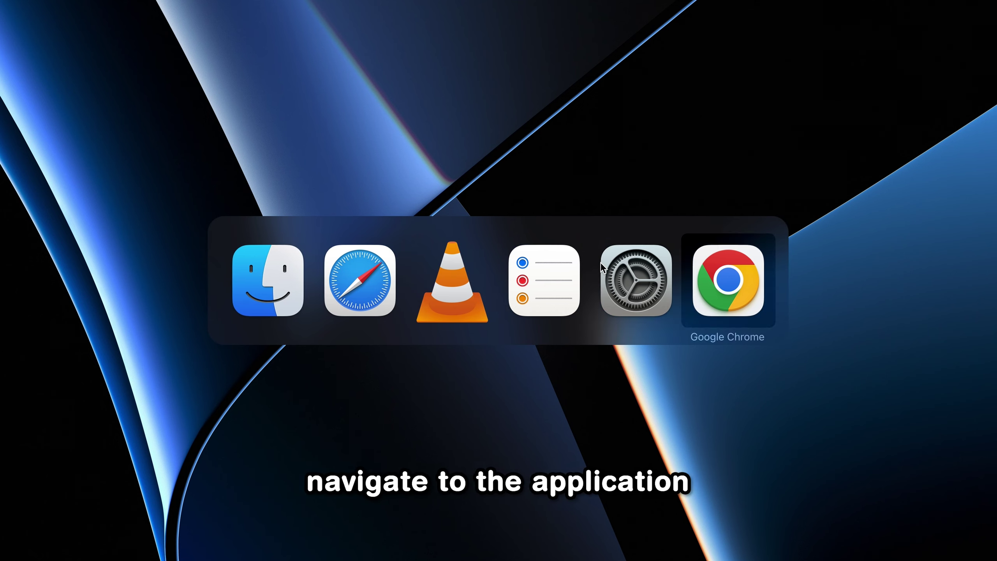
key("super+Tab")
key("super+Tab")
key("super+Tab")
key("super+Tab")
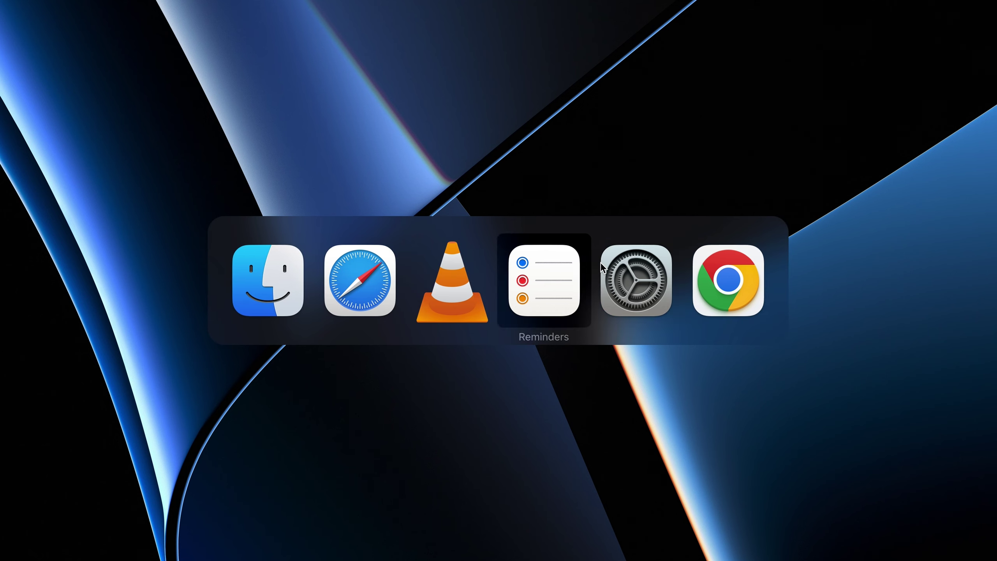
key("super+q")
key("super+q")
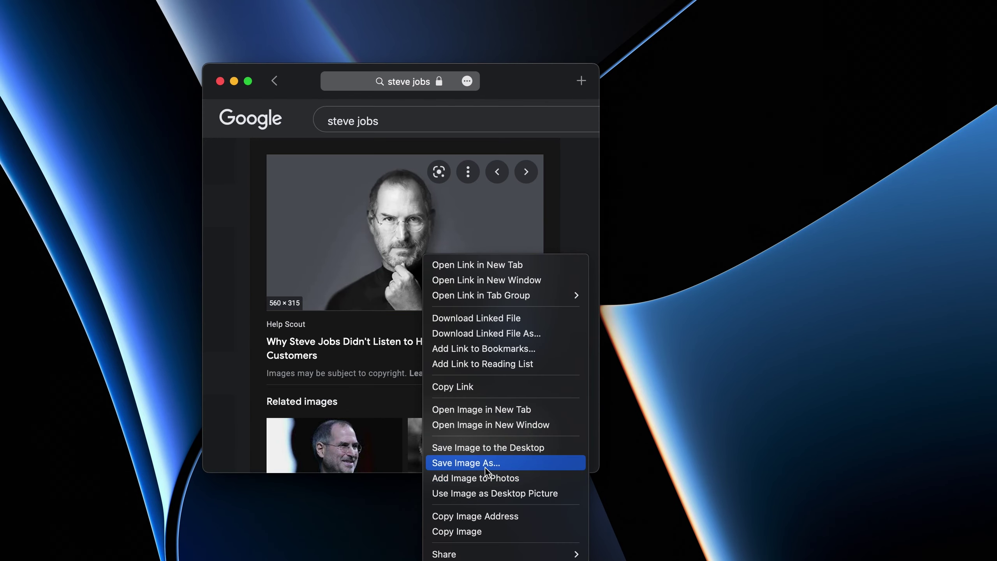
Step: Start saving the image steve-jobs.jpg with Desktop as the destination
left_click(486, 467)
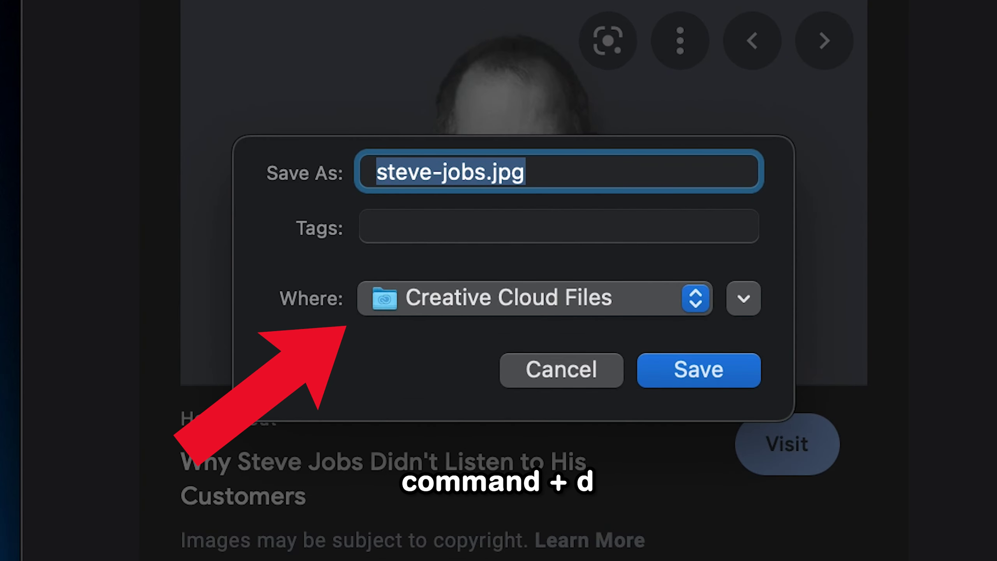
key("super+d")
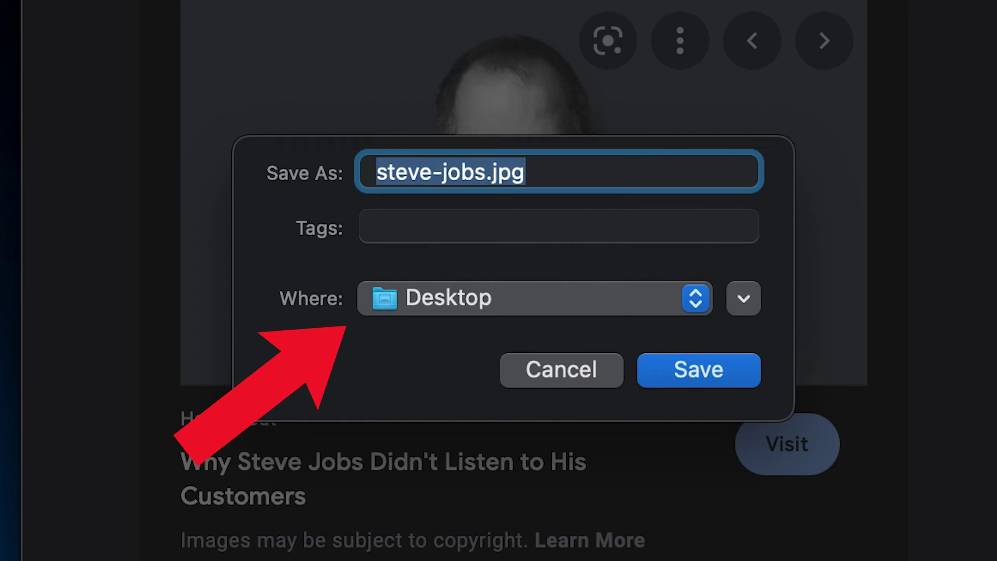
Step: Save the image to the Desktop
left_click(715, 379)
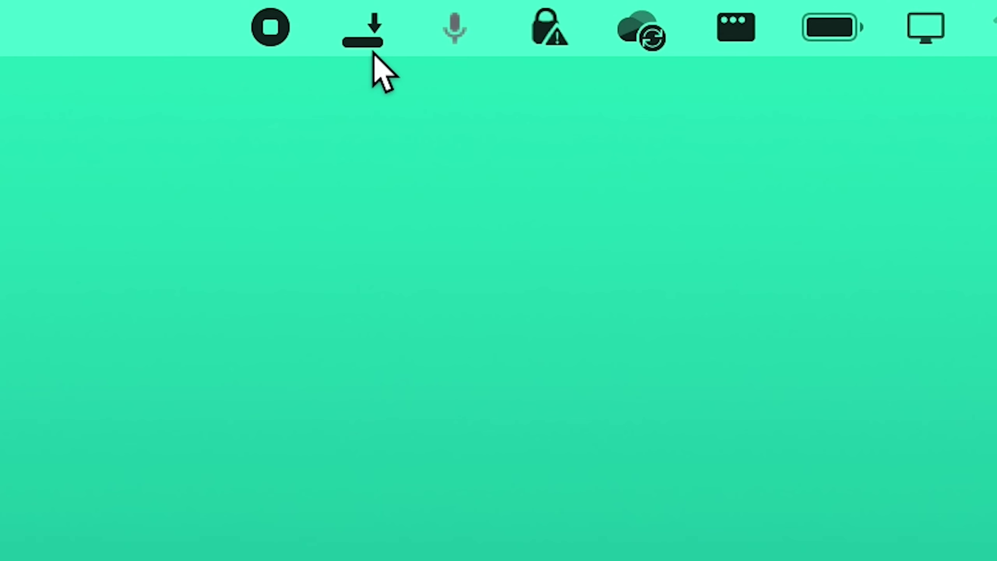
Step: Nudge IntelliDock's Sensitivity slider slightly toward More from its menu-bar menu
left_click(373, 43)
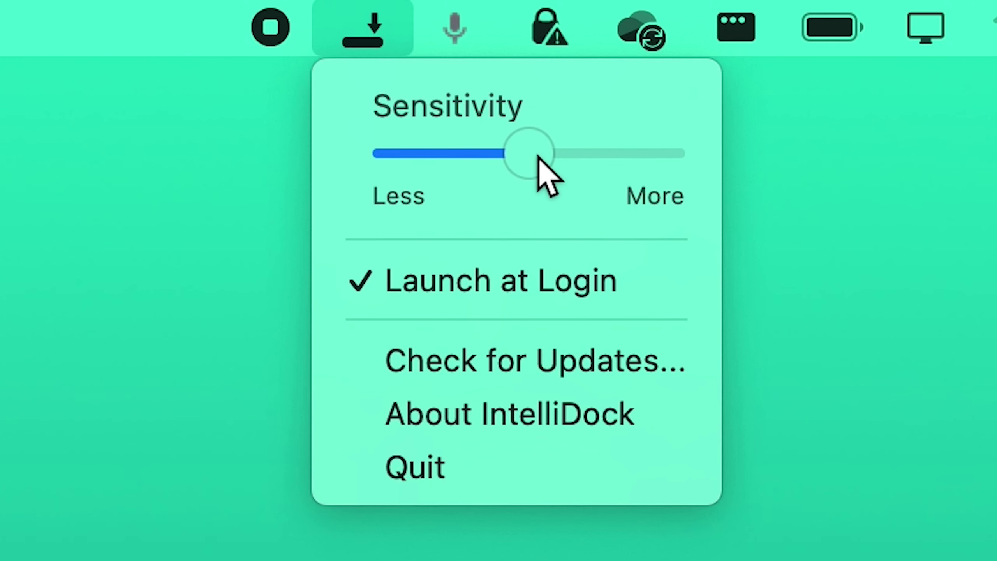
left_click_drag(539, 159, 570, 156)
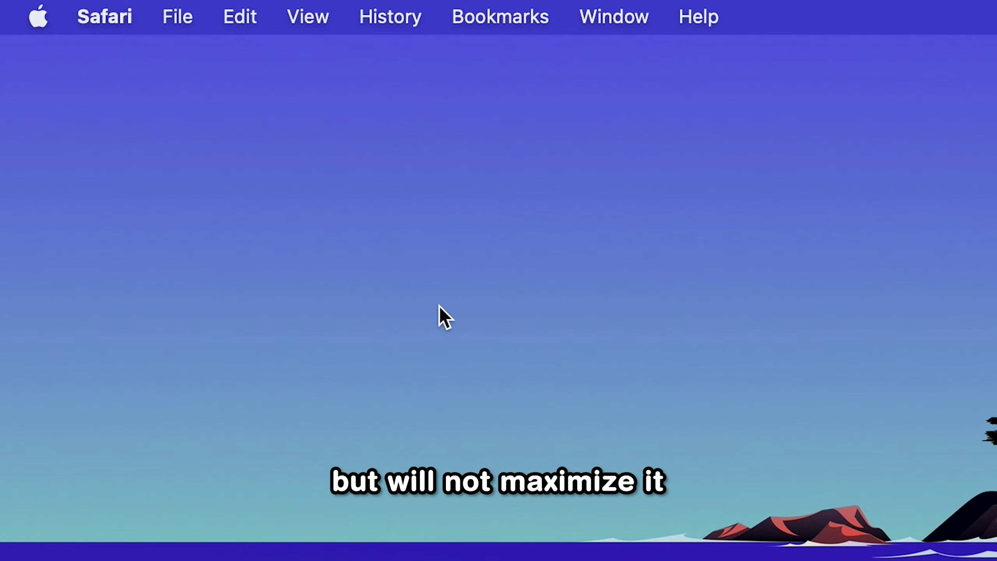
Step: Switch to Google Chrome with Command-Tab and restore its window using Option
key("super+Tab")
key("super+Tab")
key("super+Tab")
key("super+Tab")
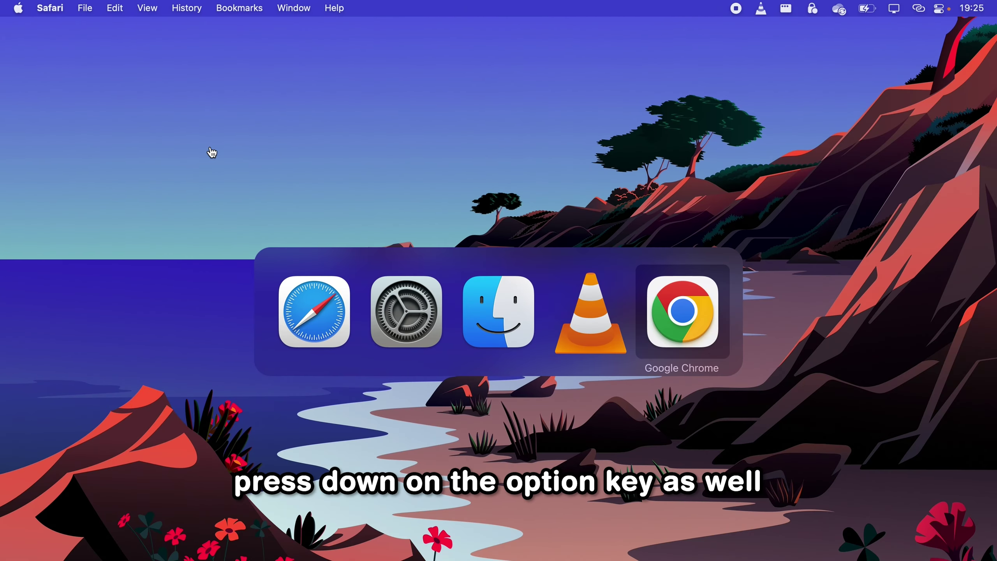
key("alt")
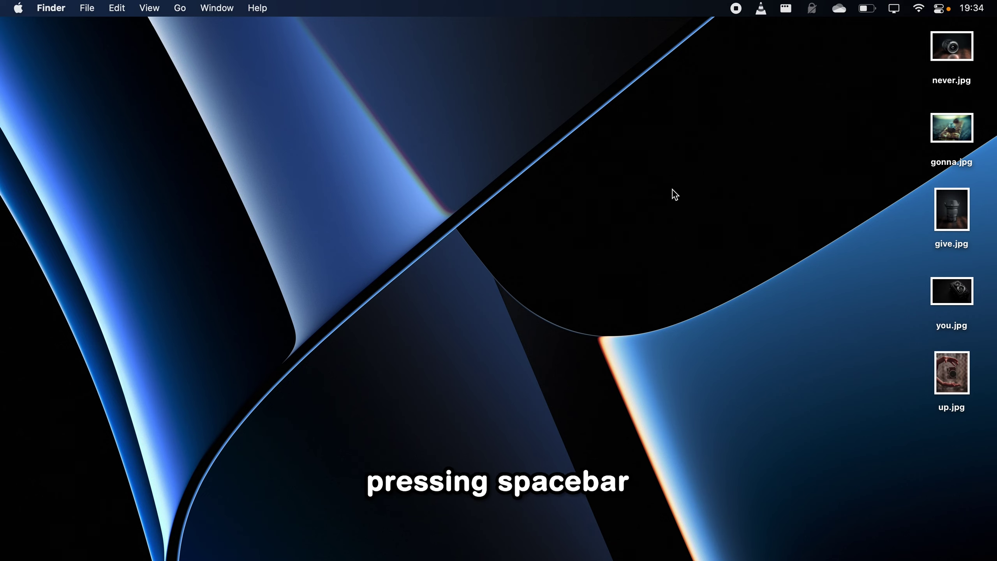
Step: Quick Look never.jpg and close it, then preview give.jpg
key("Down")
key("space")
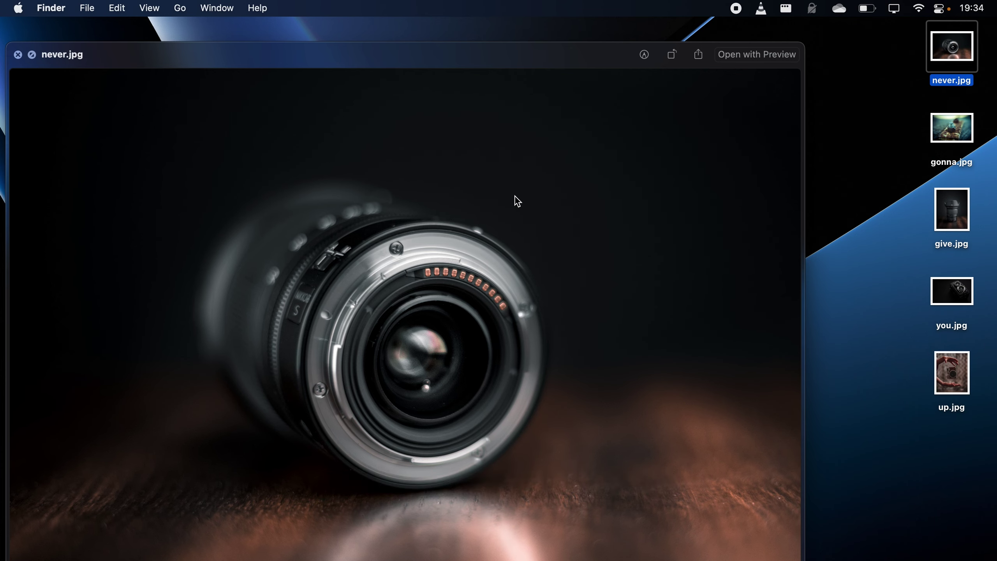
left_click(18, 54)
left_click(948, 205)
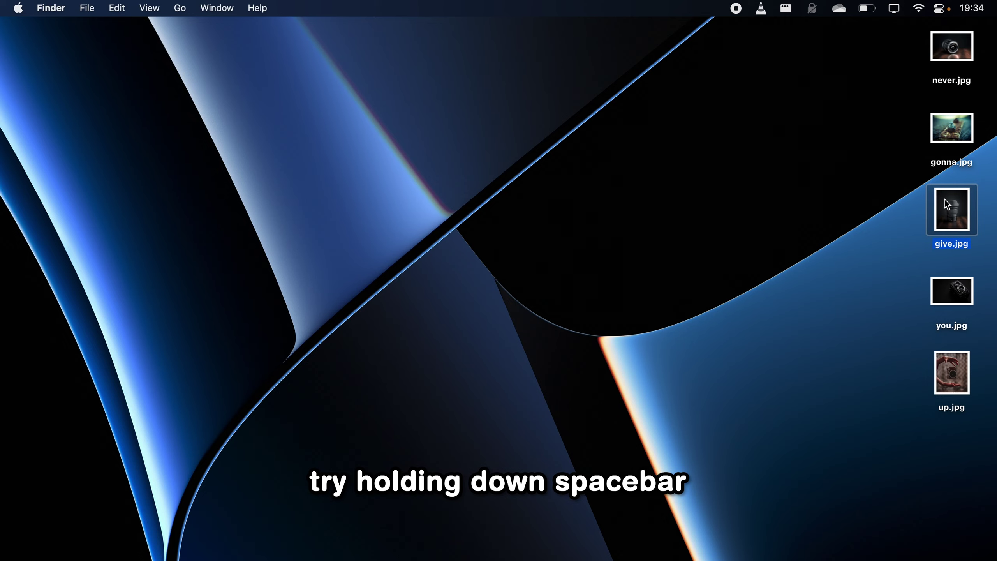
key("space")
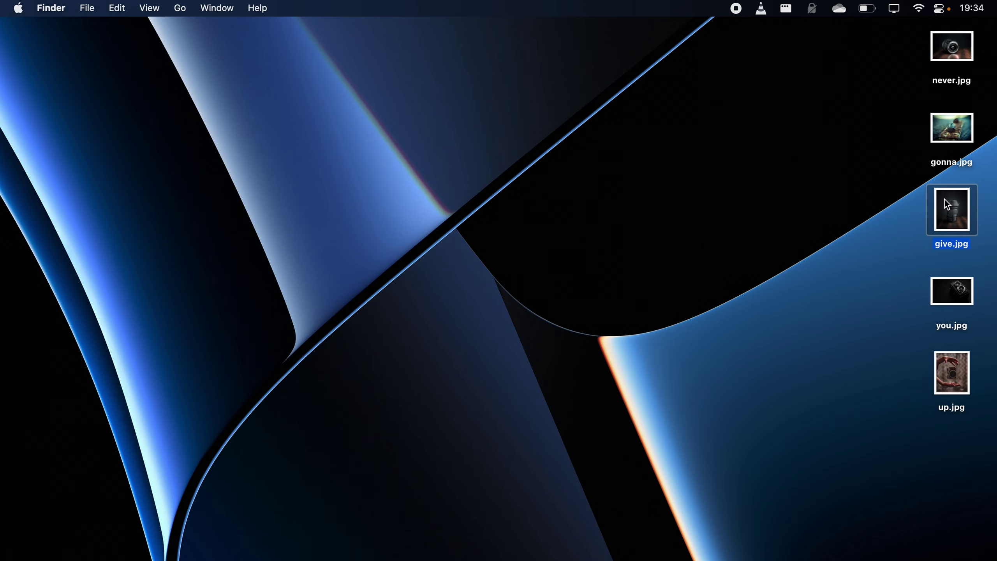
Step: Preview you.jpg and up.jpg in turn, then reopen give.jpg in Quick Look
left_click(947, 286)
key("space")
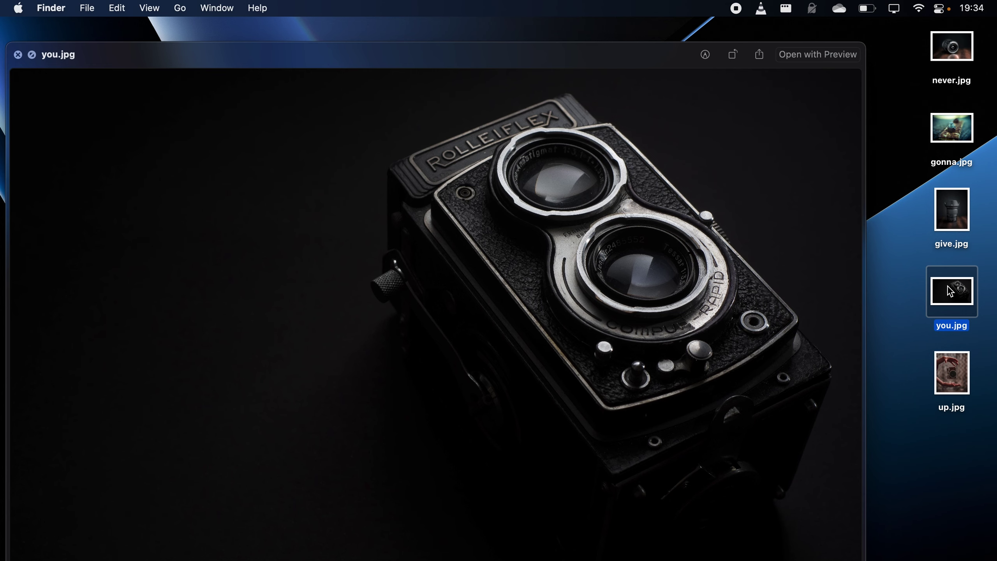
key("space")
left_click(950, 377)
key("space")
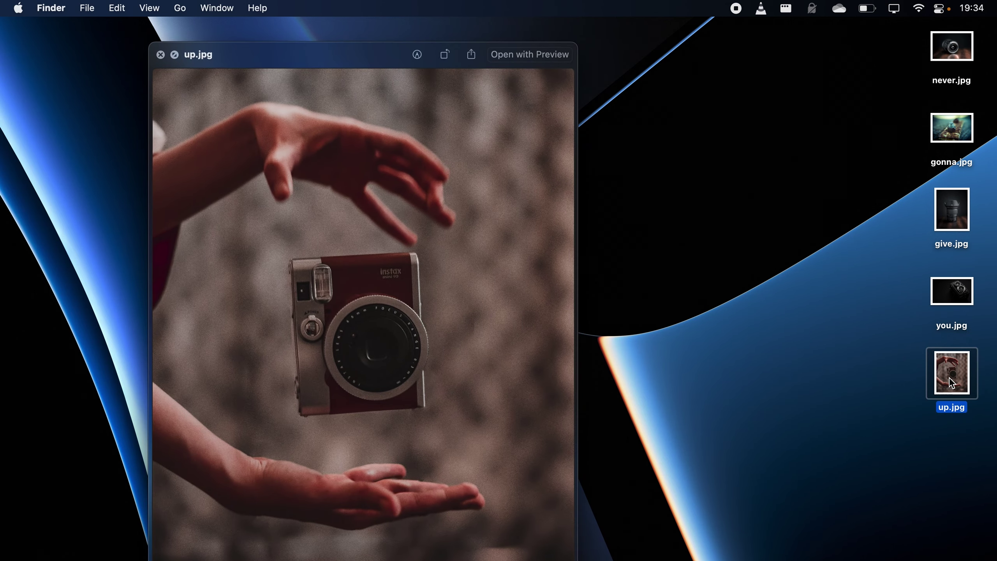
key("space")
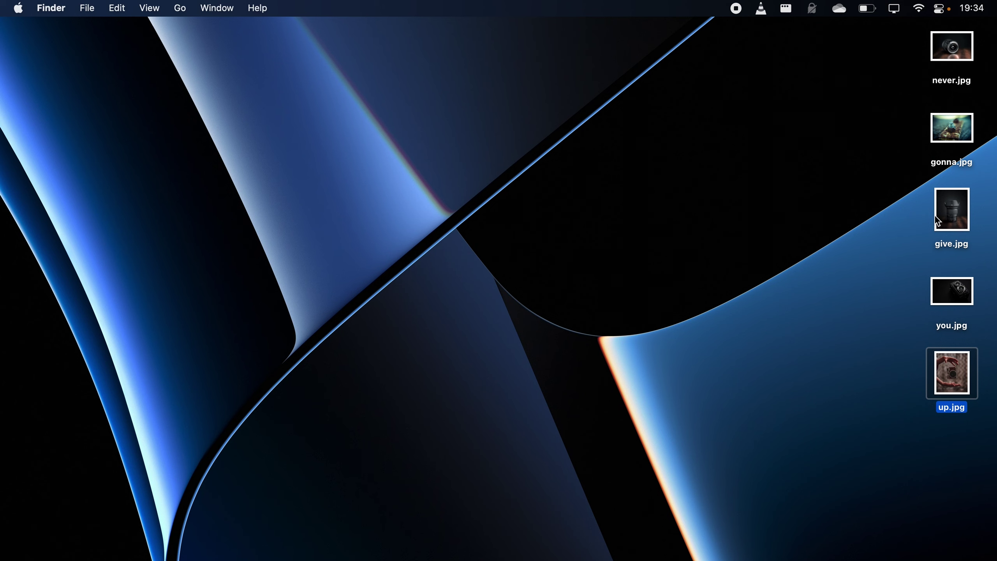
left_click(935, 215)
key("space")
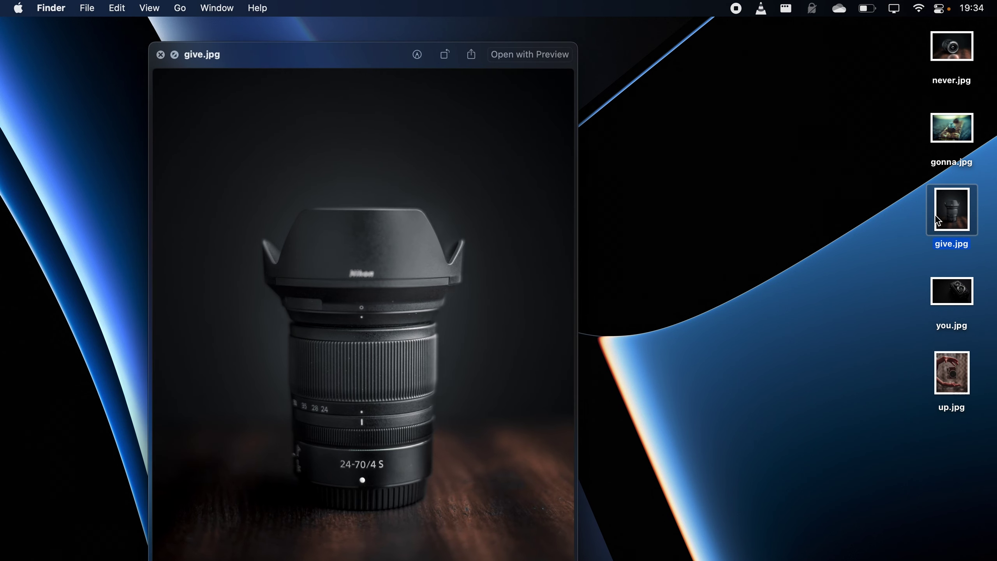